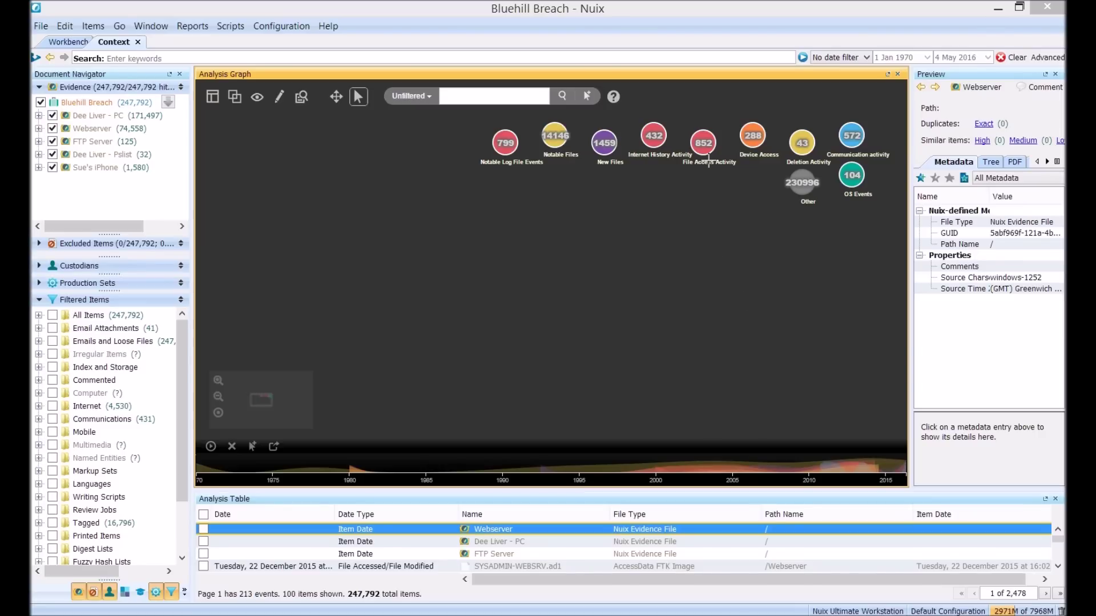
- Expand Internet History Activity into its 432 items, zoom out to fit them, and show the Layout options
{"action": "double_click", "coordinate": [662, 141]}
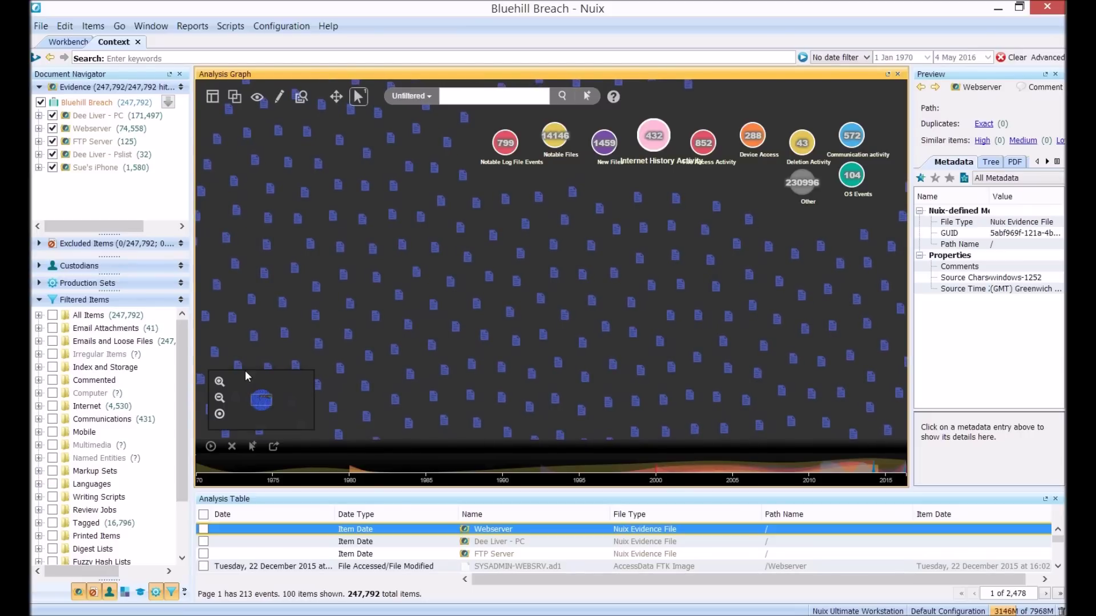
{"action": "left_click", "coordinate": [219, 398]}
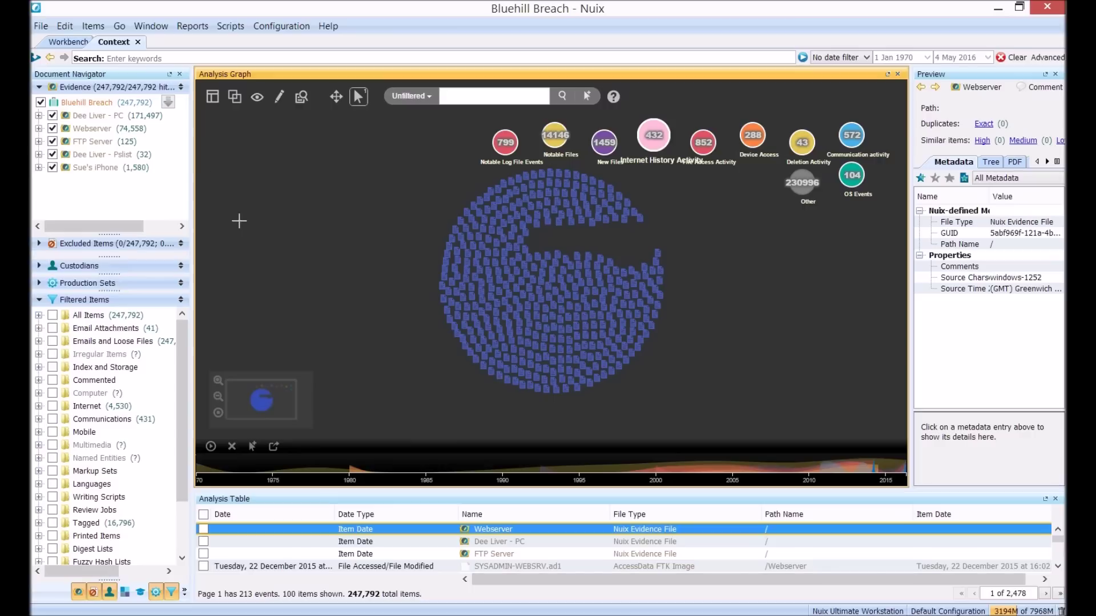
{"action": "left_click", "coordinate": [214, 101]}
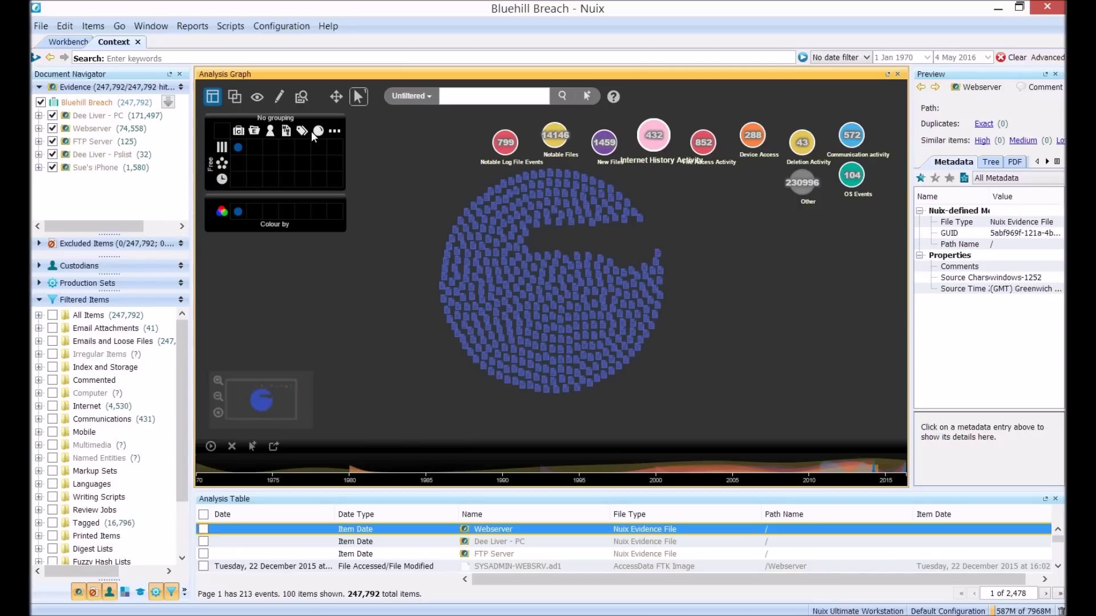
- Set the graph's Group by to custodian and Colour by to evidence source
{"action": "left_click", "coordinate": [271, 150]}
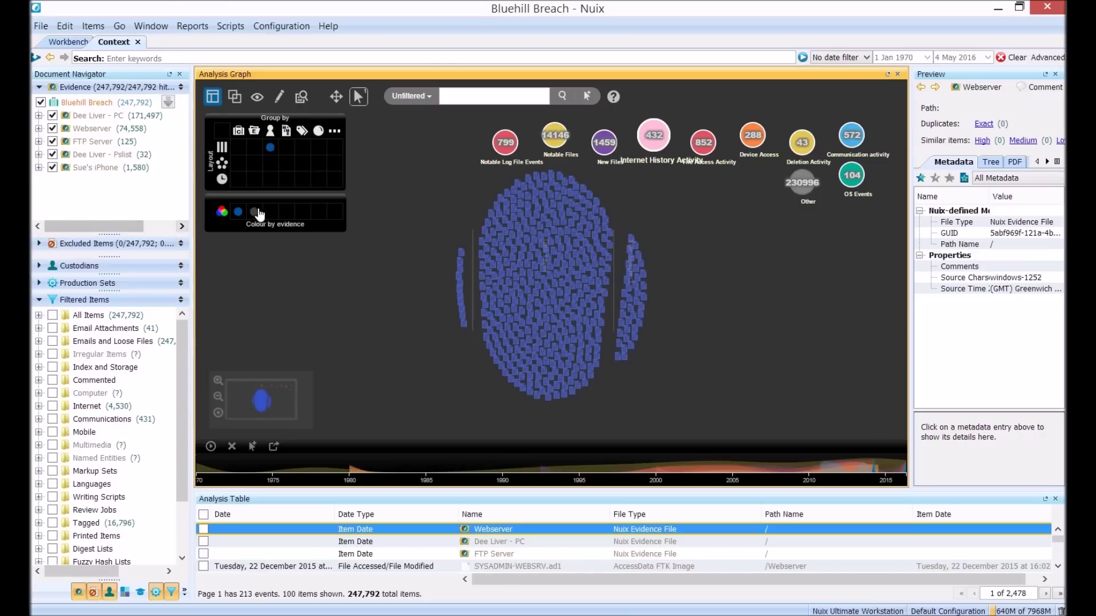
{"action": "left_click", "coordinate": [254, 212]}
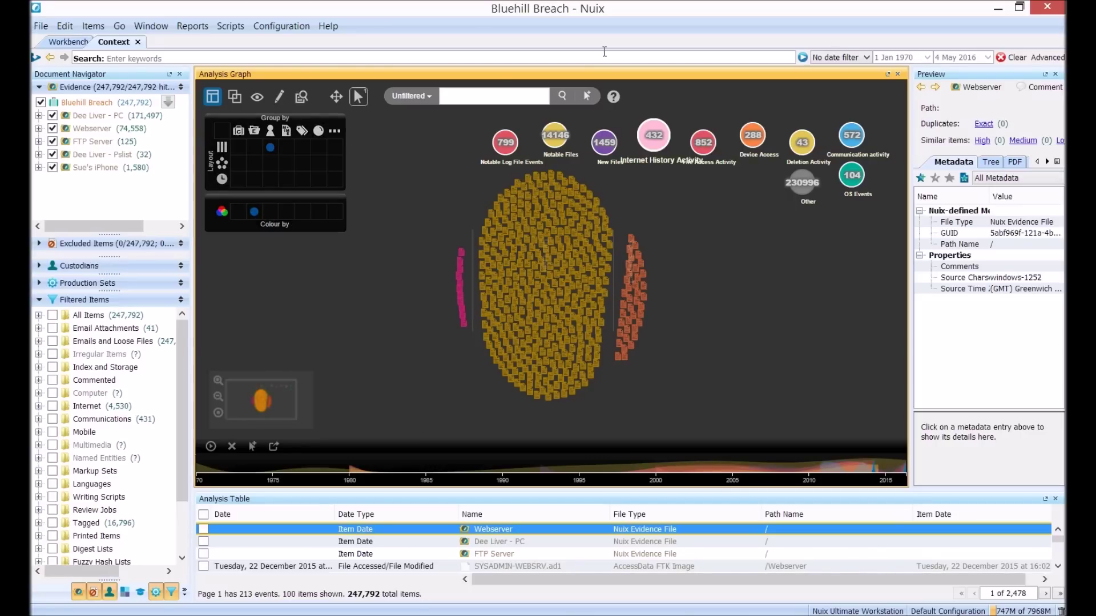
- Open the 288 Device Access items in a new tab and select the 2014-04-05 to 2014-04-12 timeline range
{"action": "left_click", "coordinate": [753, 136]}
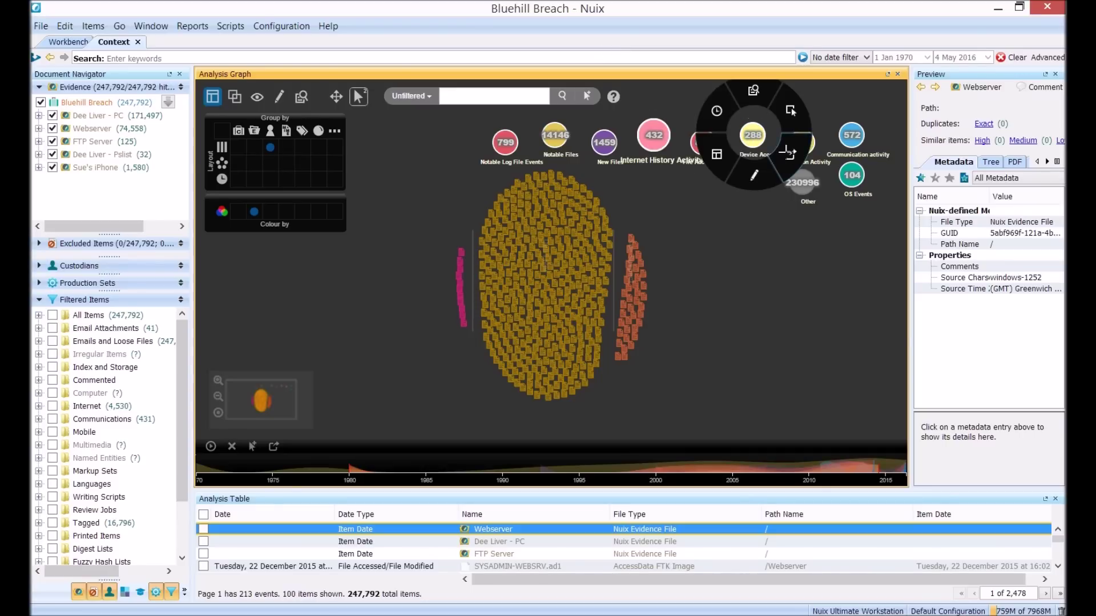
{"action": "left_click", "coordinate": [786, 153]}
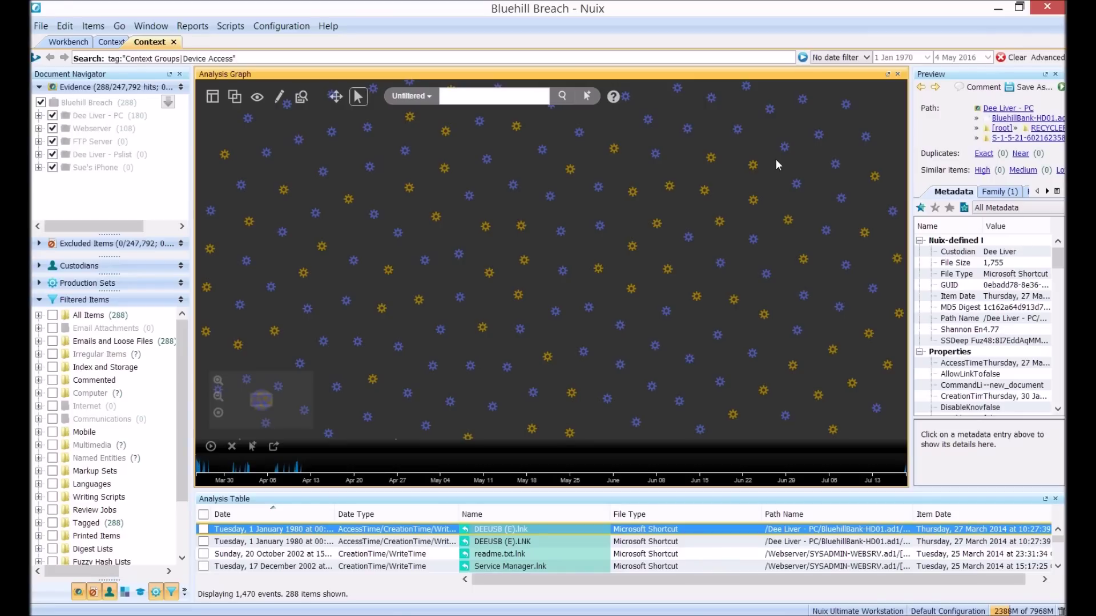
{"action": "left_click", "coordinate": [220, 398]}
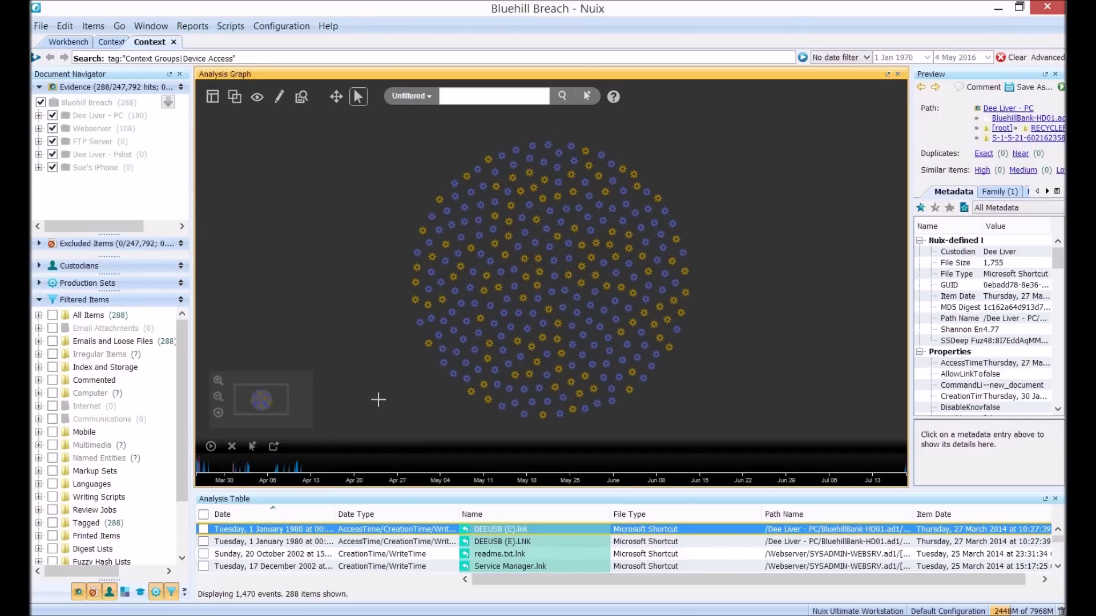
{"action": "left_click_drag", "start_coordinate": [305, 469], "coordinate": [262, 464]}
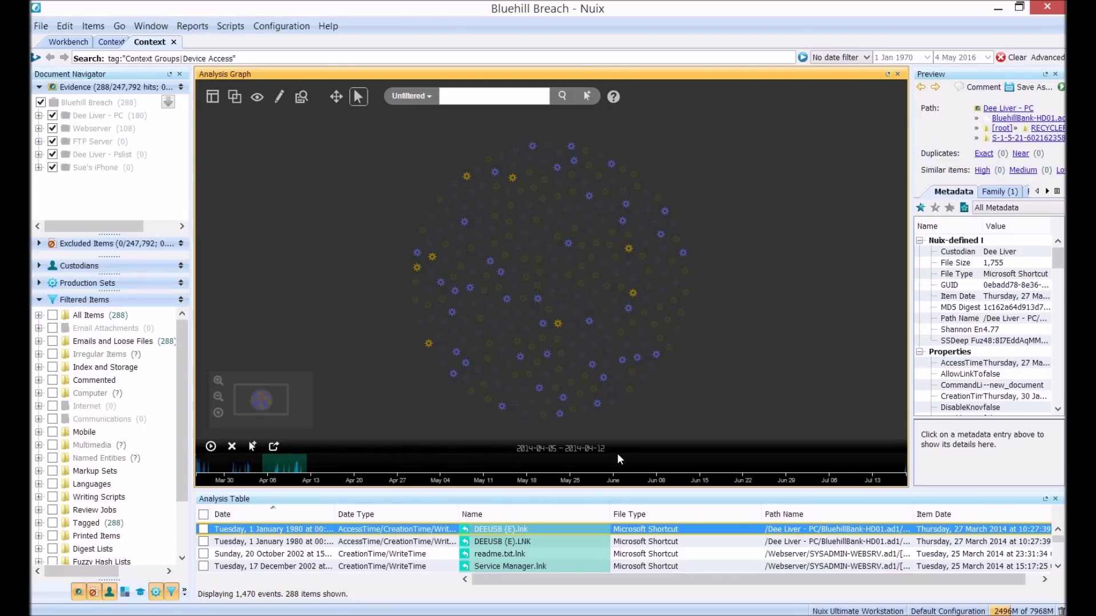
- Clear the date range and lay the Device Access items on a timeline grouped by evidence, then zoom in
{"action": "left_click", "coordinate": [232, 447]}
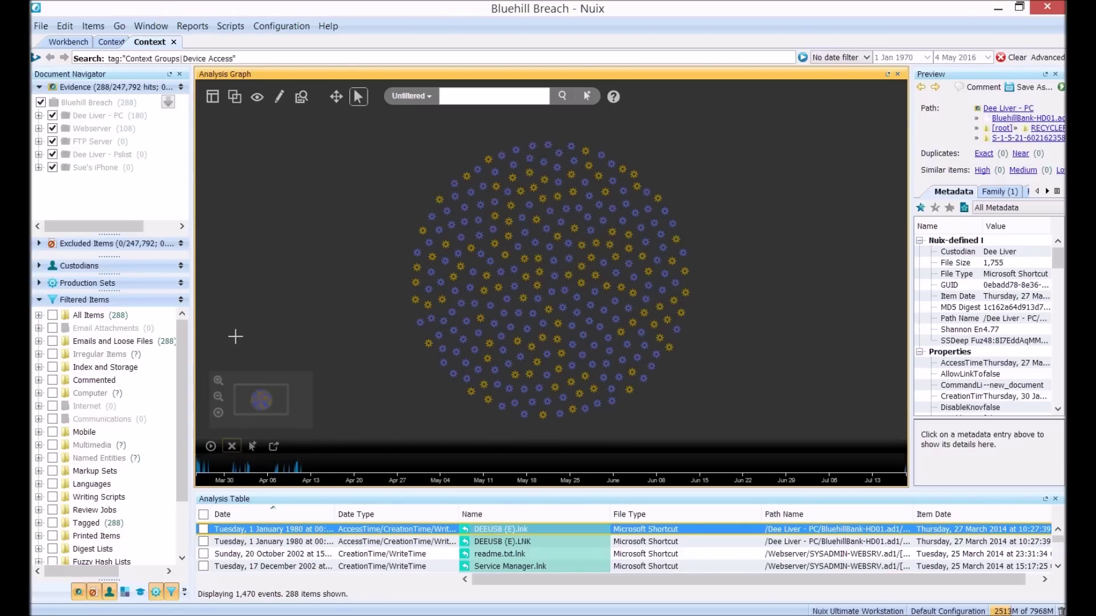
{"action": "left_click", "coordinate": [212, 104]}
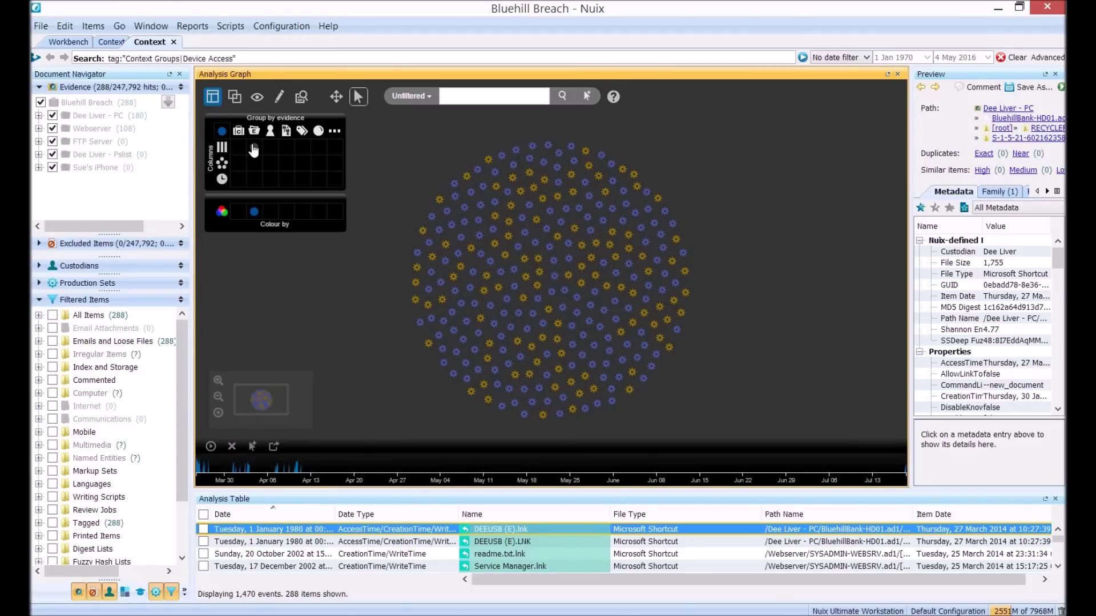
{"action": "left_click", "coordinate": [254, 180]}
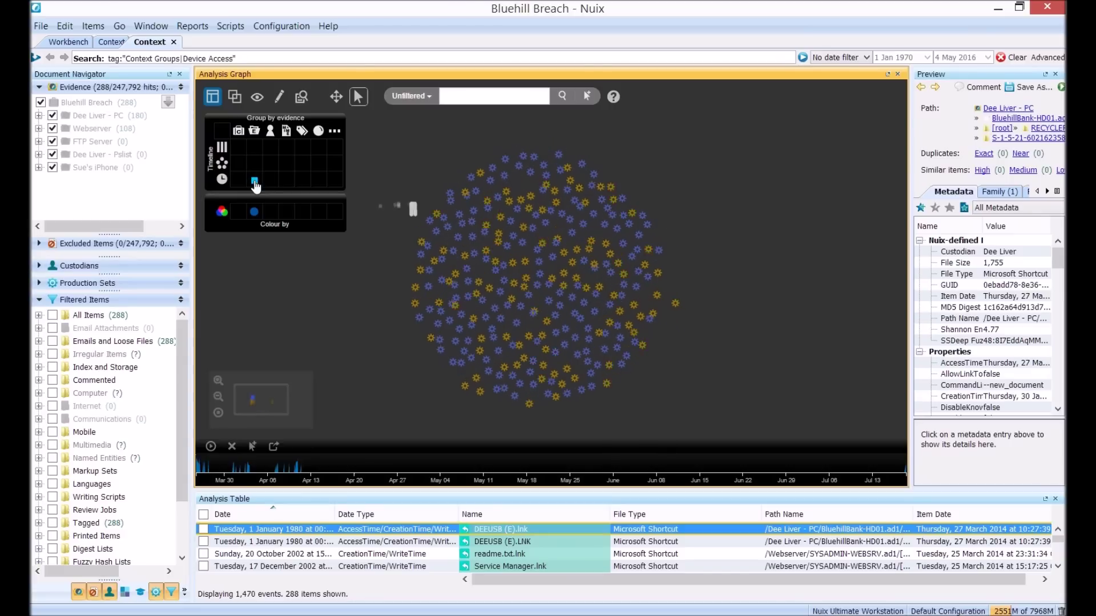
{"action": "left_click", "coordinate": [217, 381]}
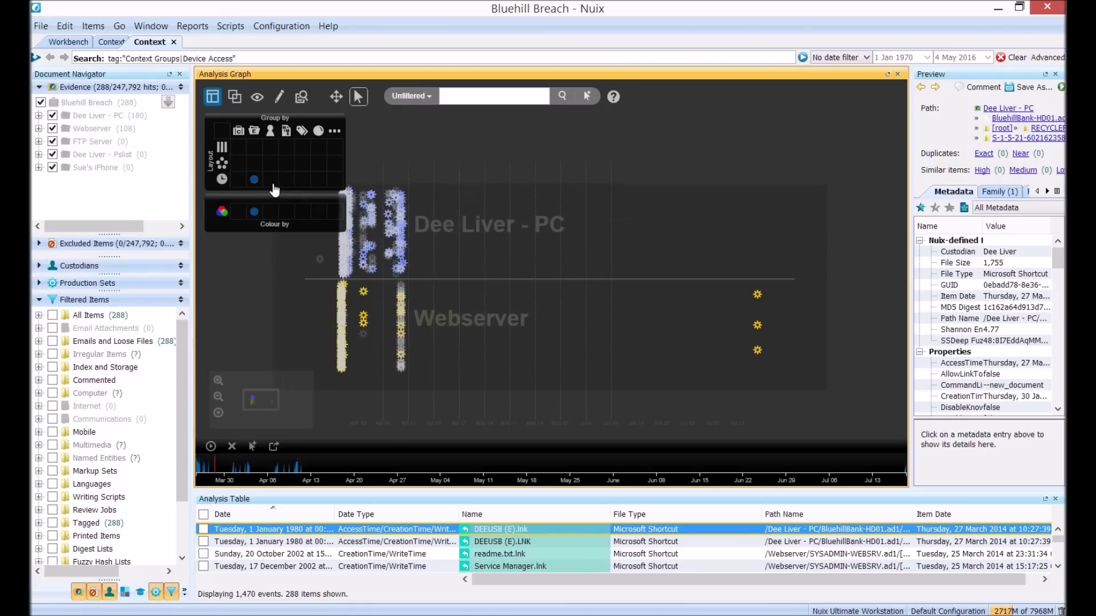
- Discover the 798 cliques among the Device Access items and maximise the analysis graph
{"action": "left_click", "coordinate": [300, 98]}
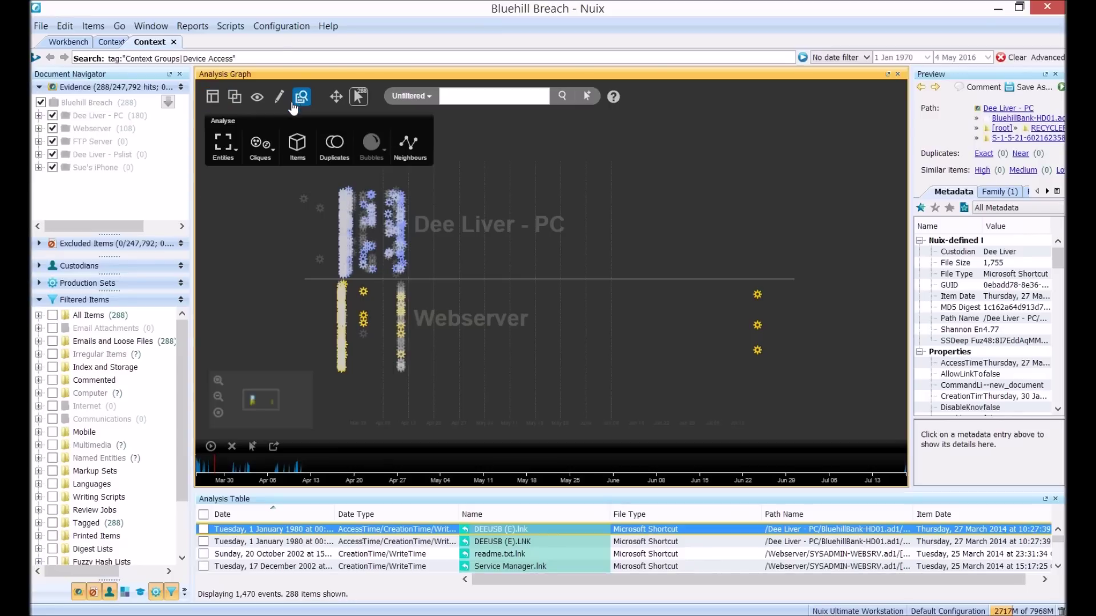
{"action": "left_click", "coordinate": [259, 144]}
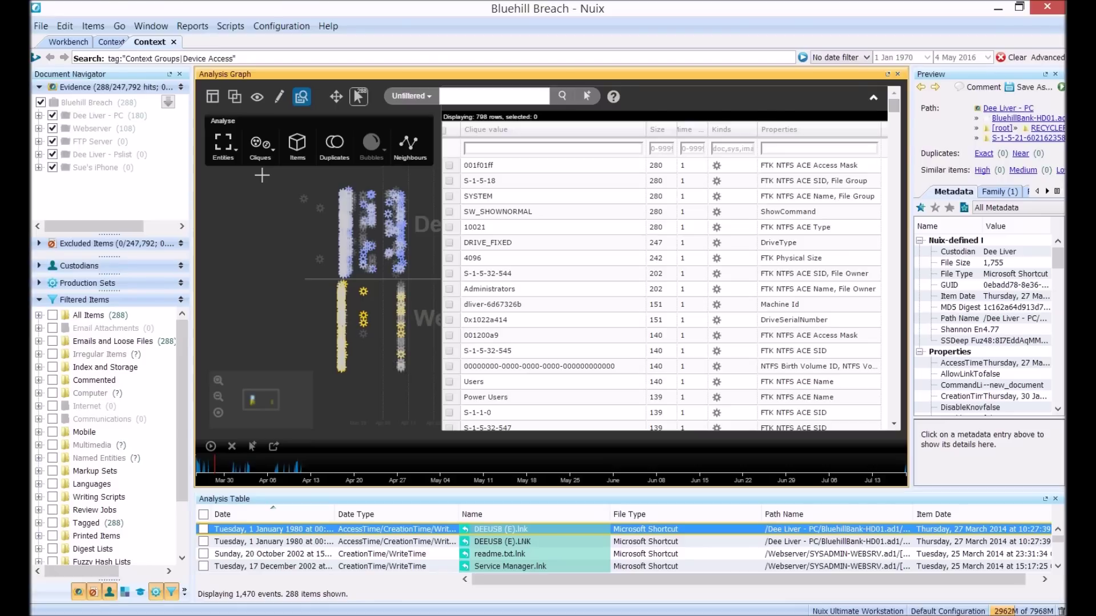
{"action": "double_click", "coordinate": [431, 74]}
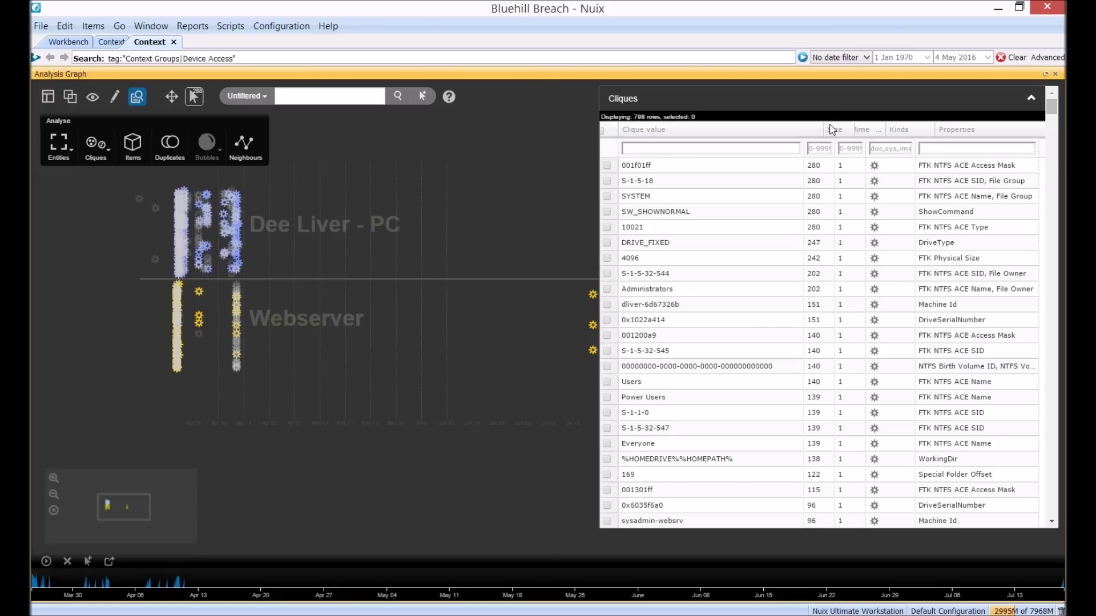
- Tick the My Documents\Other LocalBasePath clique shared by 14 items in the Cliques list
{"action": "mouse_move", "coordinate": [941, 131]}
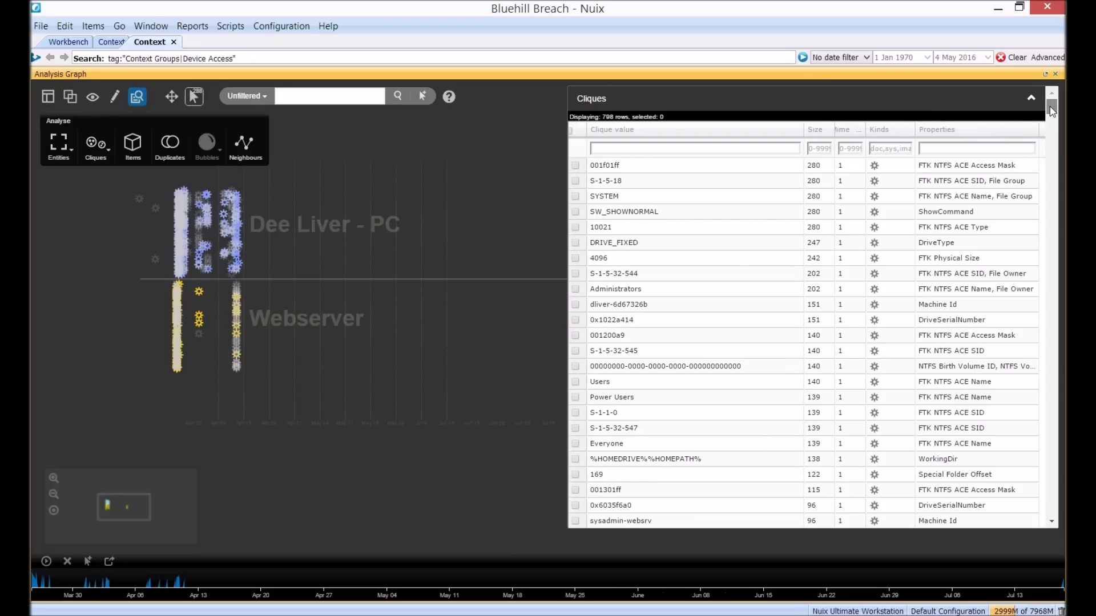
{"action": "left_click_drag", "start_coordinate": [1050, 107], "coordinate": [1048, 125]}
{"action": "mouse_move", "coordinate": [713, 416]}
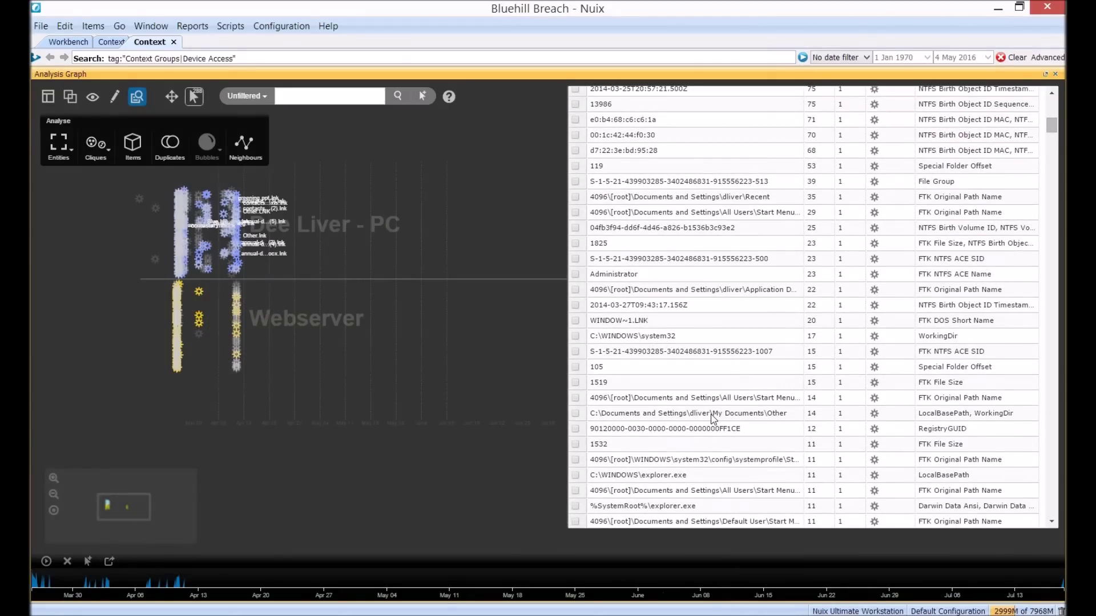
{"action": "left_click", "coordinate": [575, 413]}
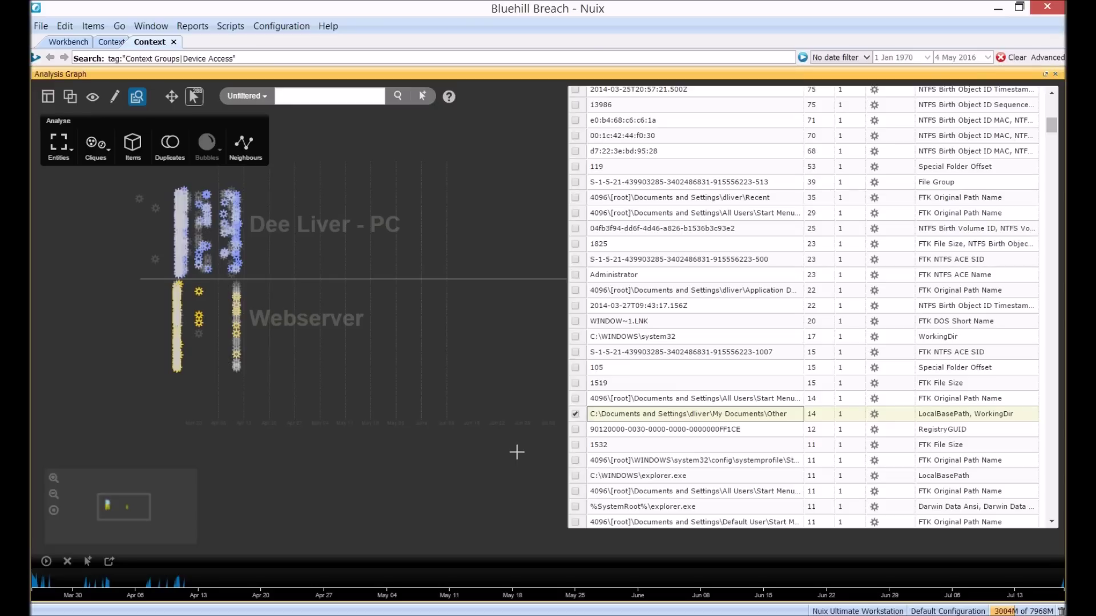
{"action": "mouse_move", "coordinate": [588, 422]}
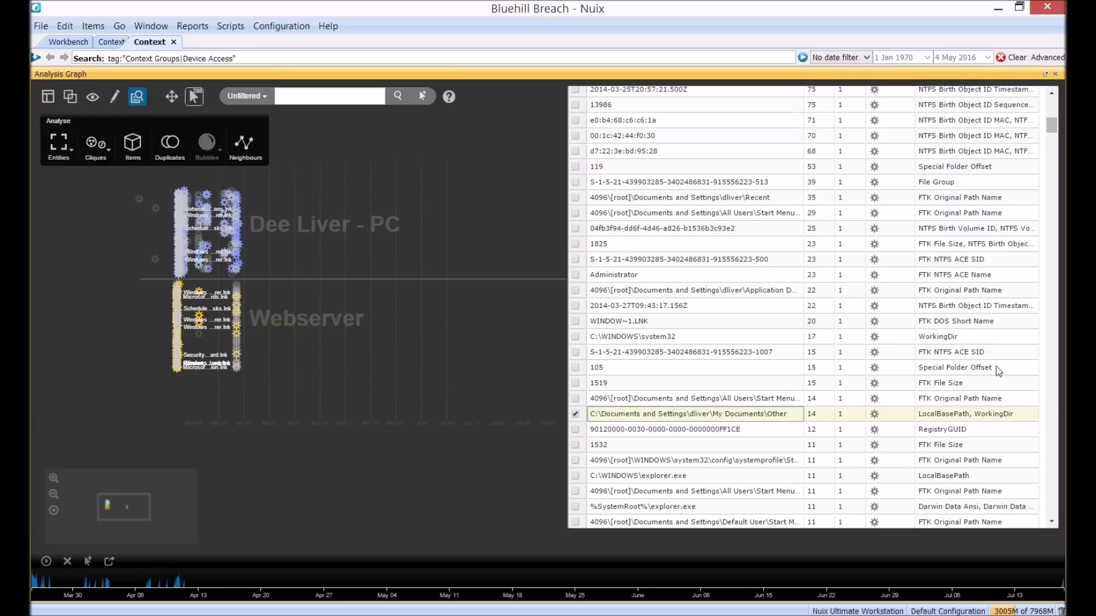
{"action": "left_click_drag", "start_coordinate": [1052, 128], "coordinate": [1051, 103]}
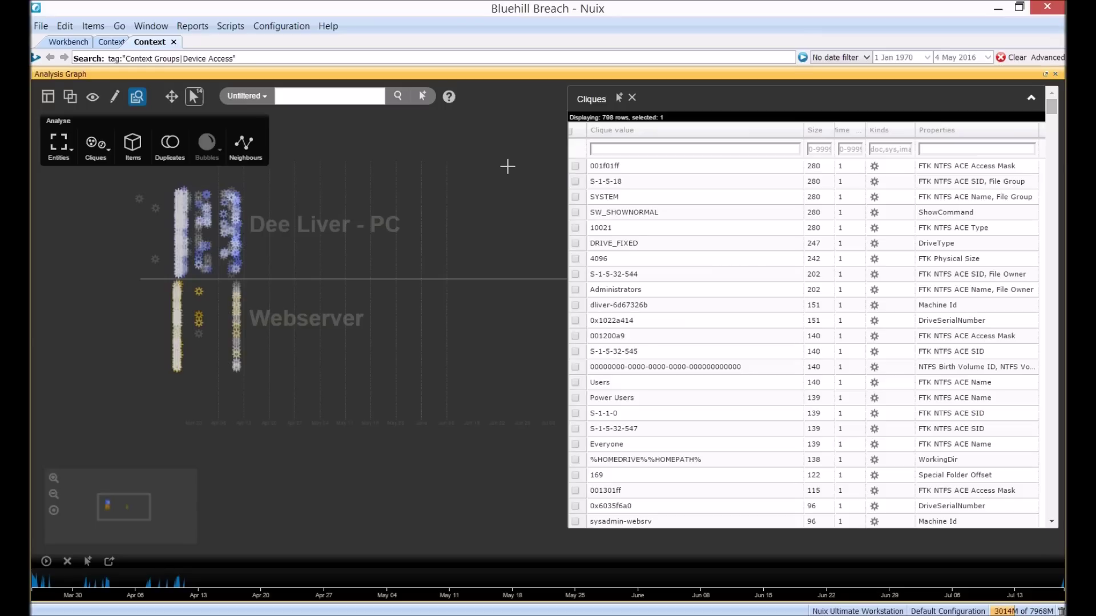
- Deselect the clique and filter the Cliques Properties column on 'serial', leaving three DriveSerialNumber cliques
{"action": "left_click", "coordinate": [504, 146]}
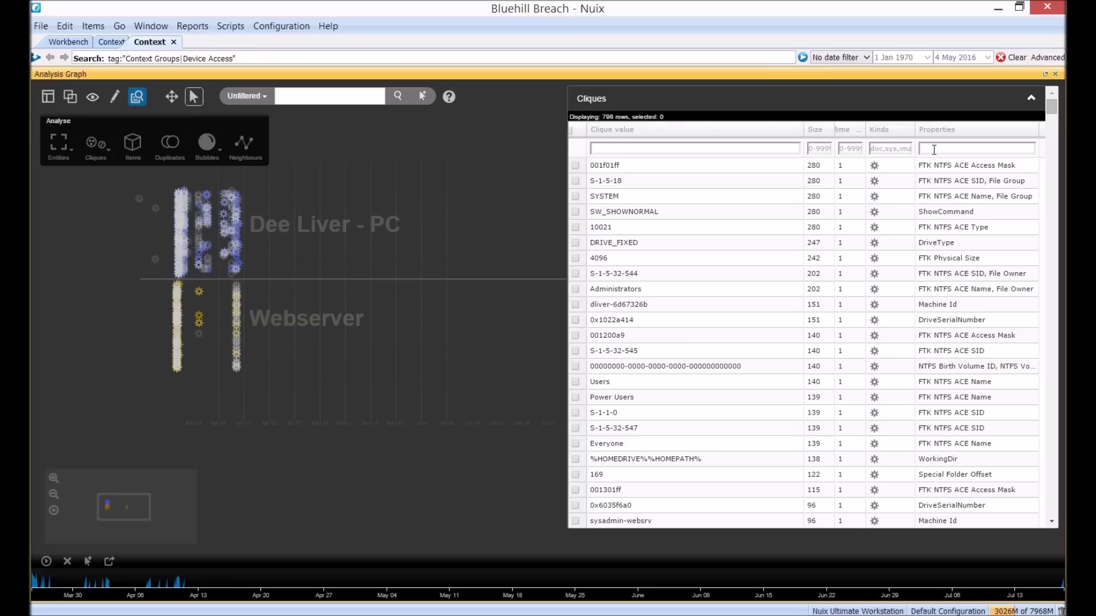
{"action": "mouse_move", "coordinate": [802, 167]}
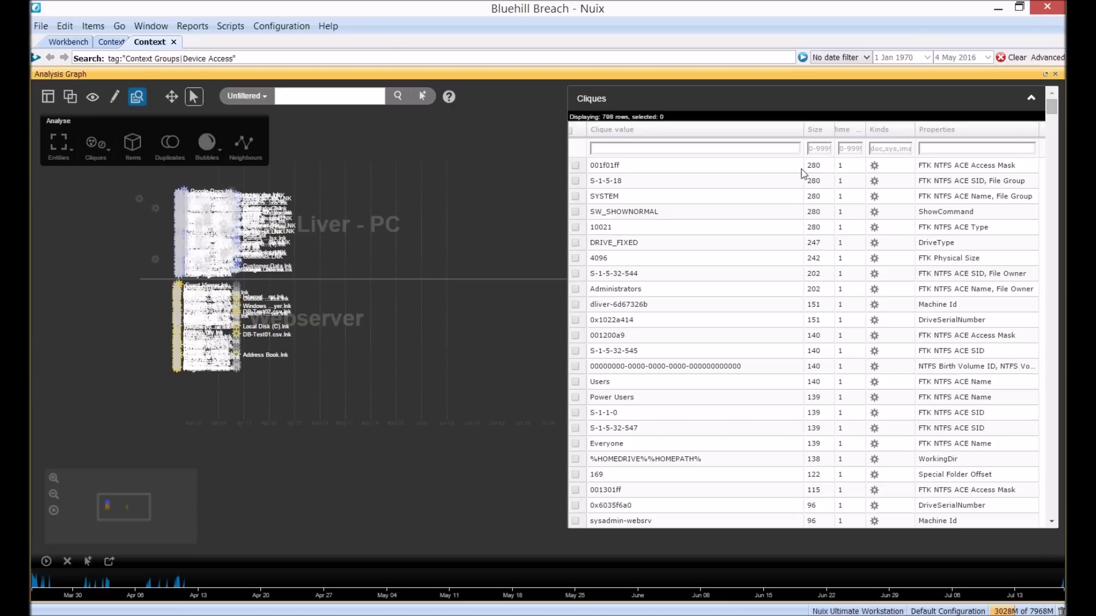
{"action": "left_click", "coordinate": [942, 148]}
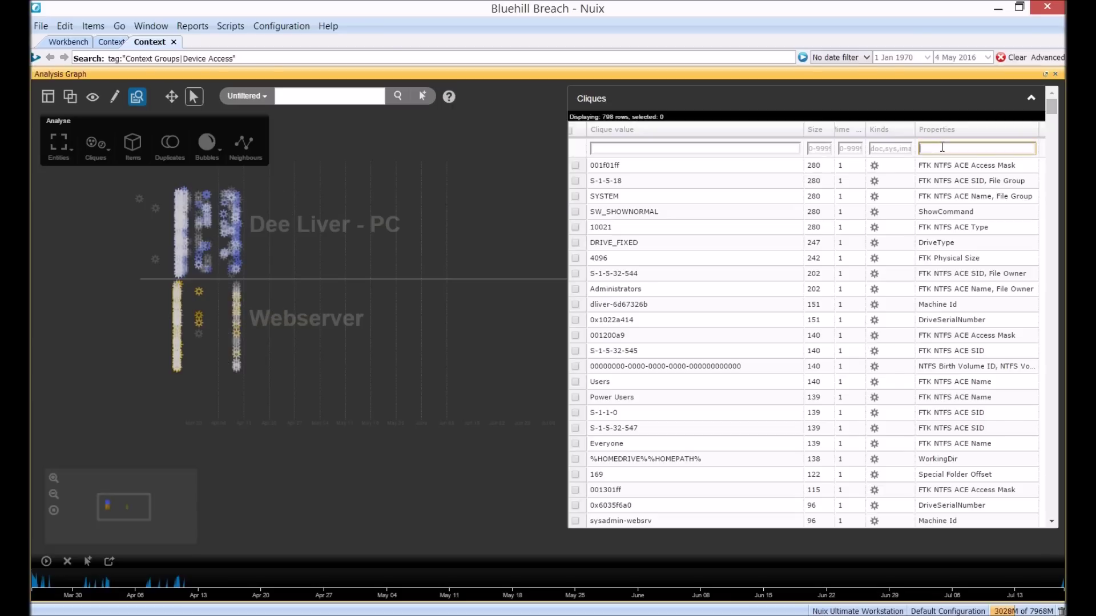
{"action": "type", "text": "serial"}
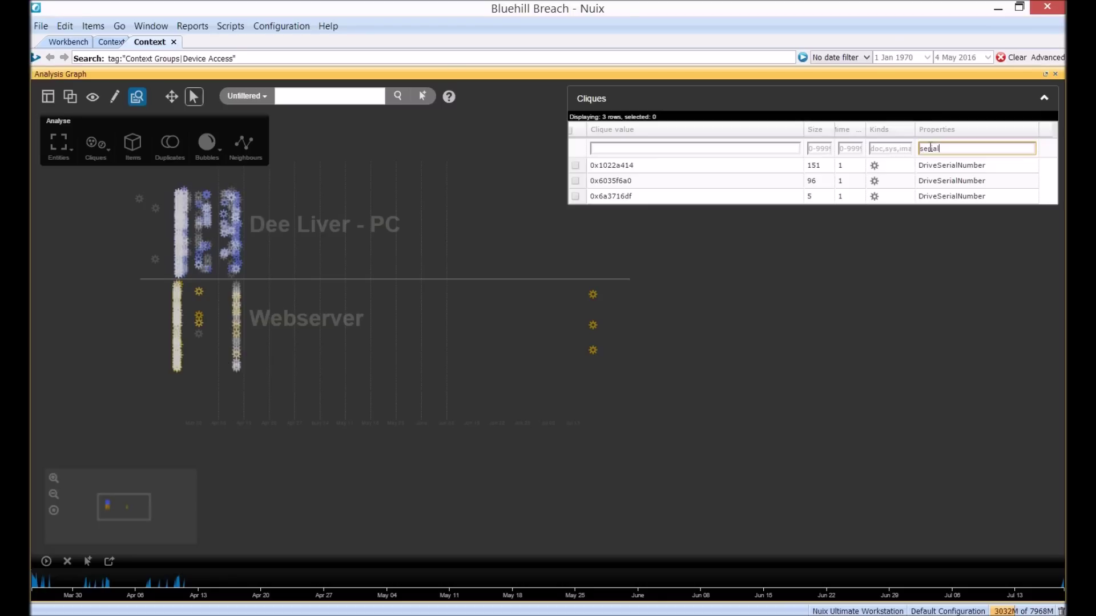
- Group the timeline graph by the custom metadata field DriveSerialNumber
{"action": "left_click", "coordinate": [49, 98]}
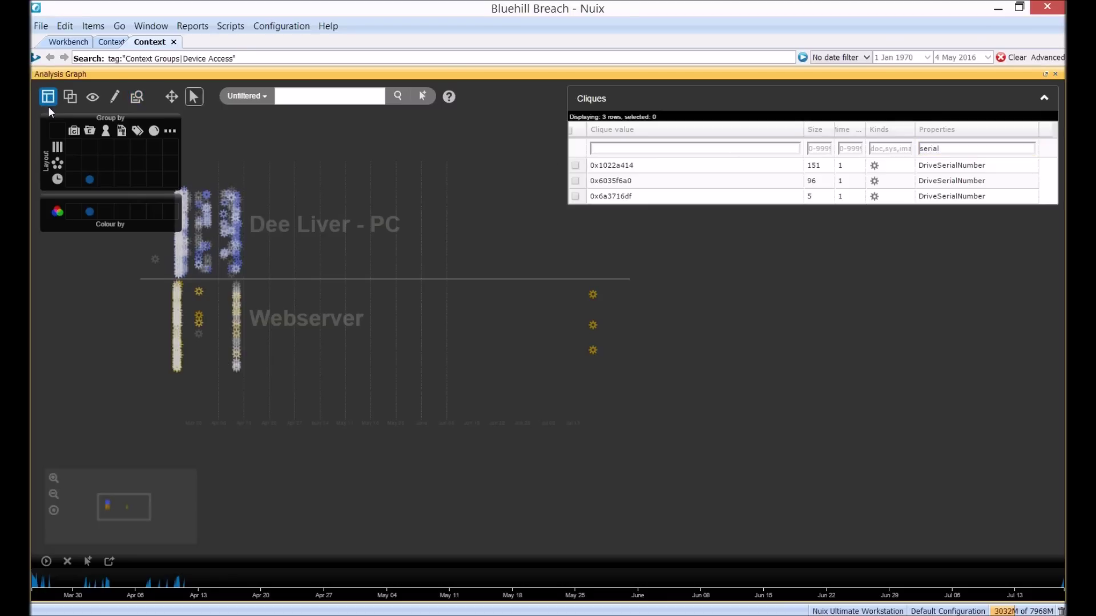
{"action": "left_click", "coordinate": [170, 131]}
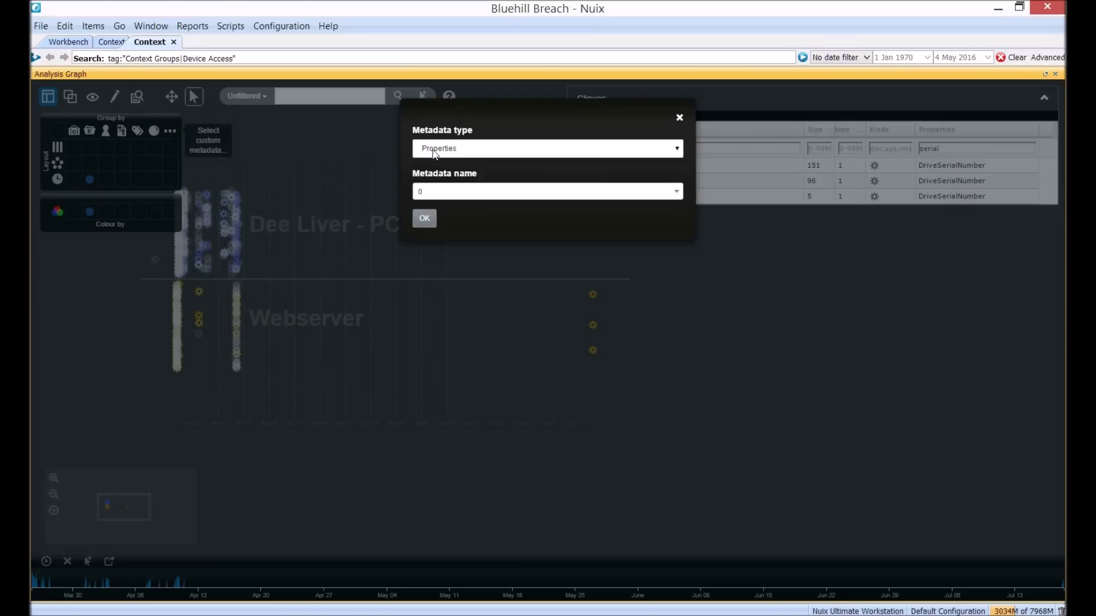
{"action": "left_click", "coordinate": [460, 197]}
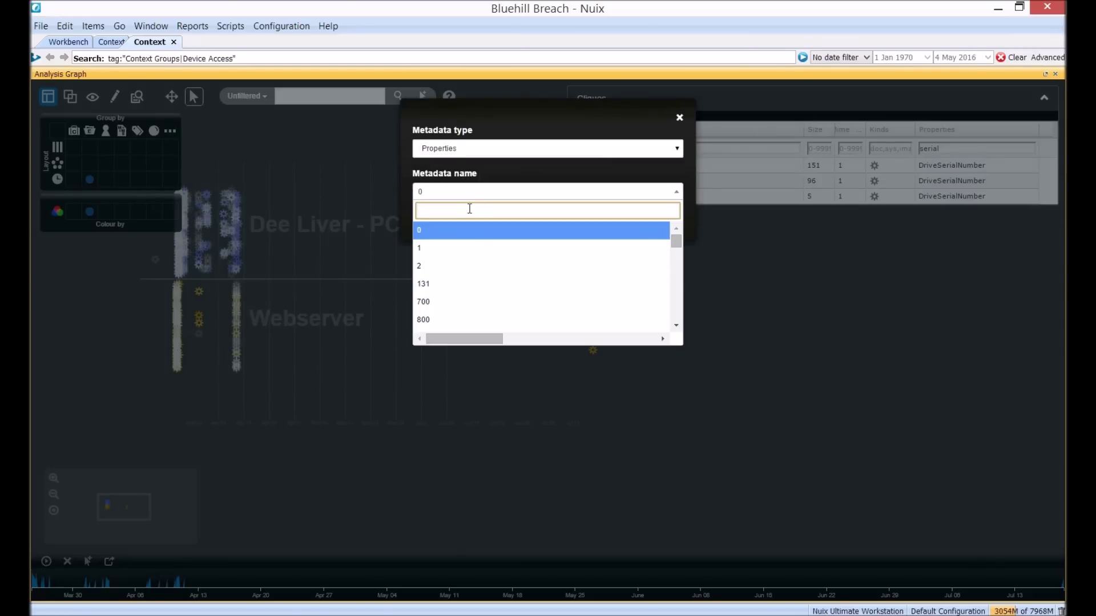
{"action": "type", "text": "s"}
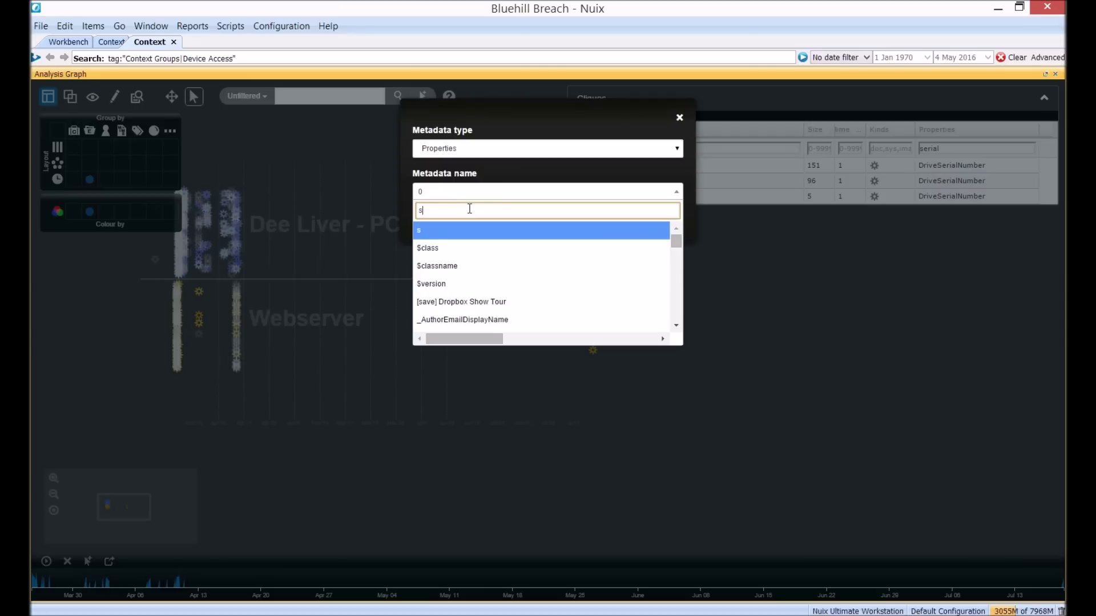
{"action": "type", "text": "erial"}
{"action": "left_click", "coordinate": [451, 247]}
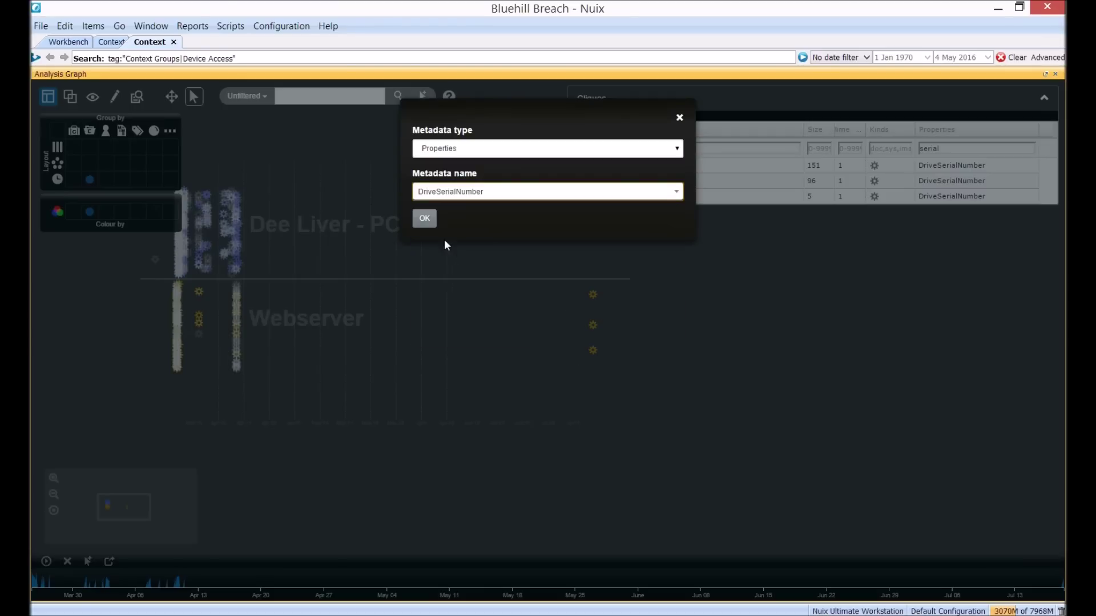
{"action": "left_click", "coordinate": [424, 220]}
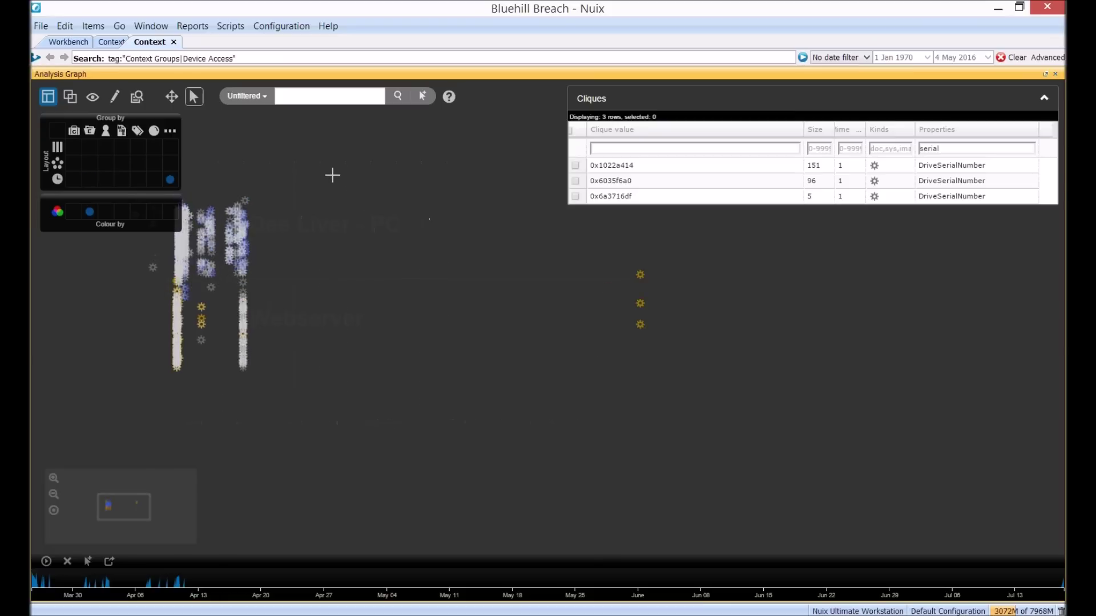
- Zoom in and pan to centre the rows for drive serials 0x1022a414, 0x6035f6a0 and 0x6a3716df
{"action": "left_click", "coordinate": [55, 480]}
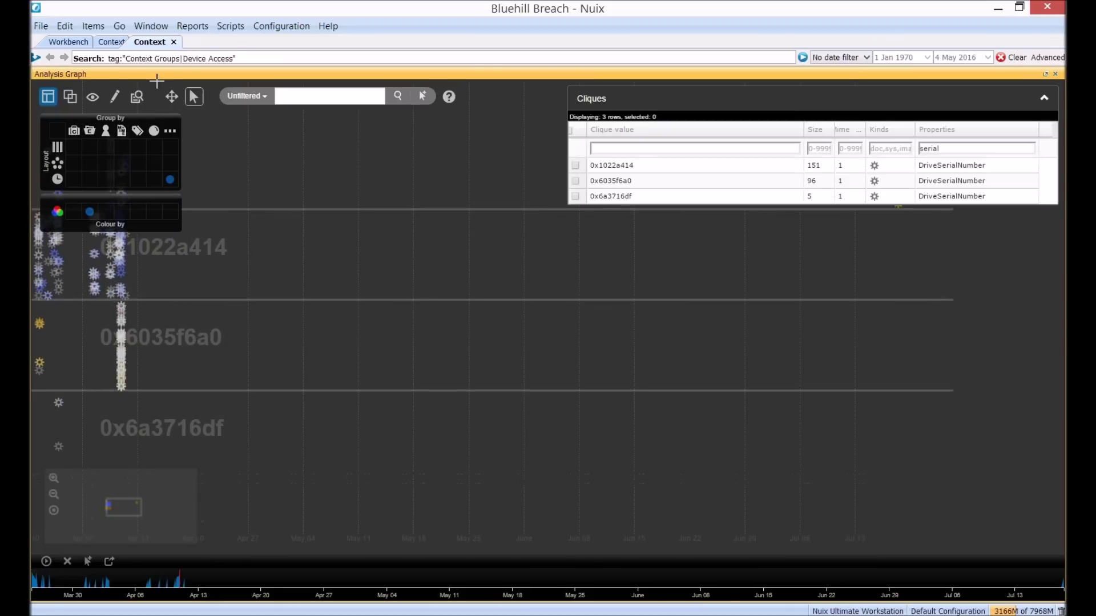
{"action": "left_click", "coordinate": [172, 97]}
{"action": "left_click_drag", "start_coordinate": [280, 142], "coordinate": [466, 175]}
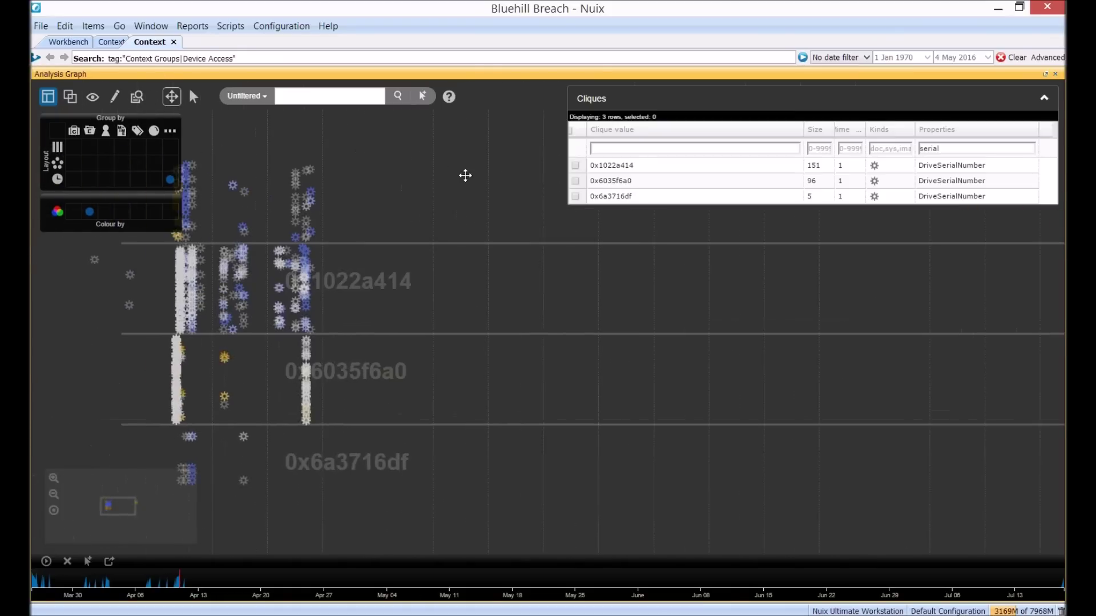